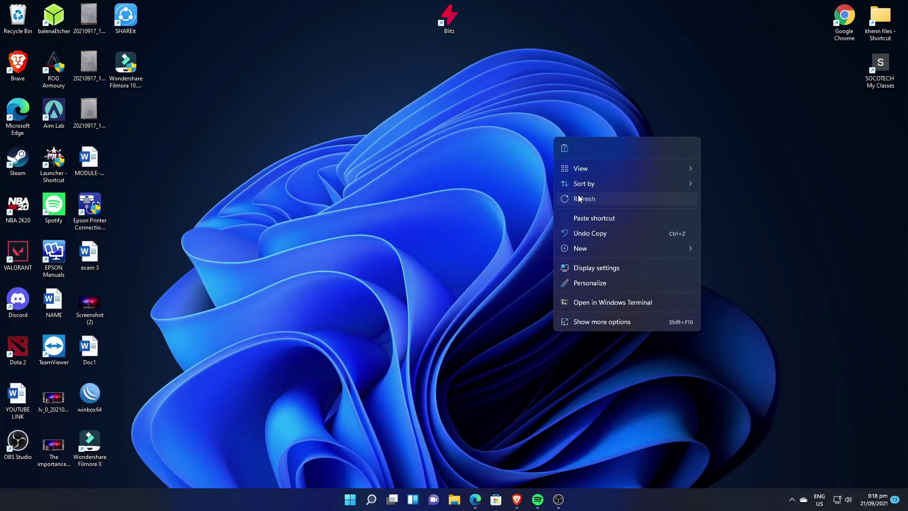
# - Move the Filmora 10.1.20.15 installer icon to the desktop's top-right corner
pyautogui.click(578, 197)
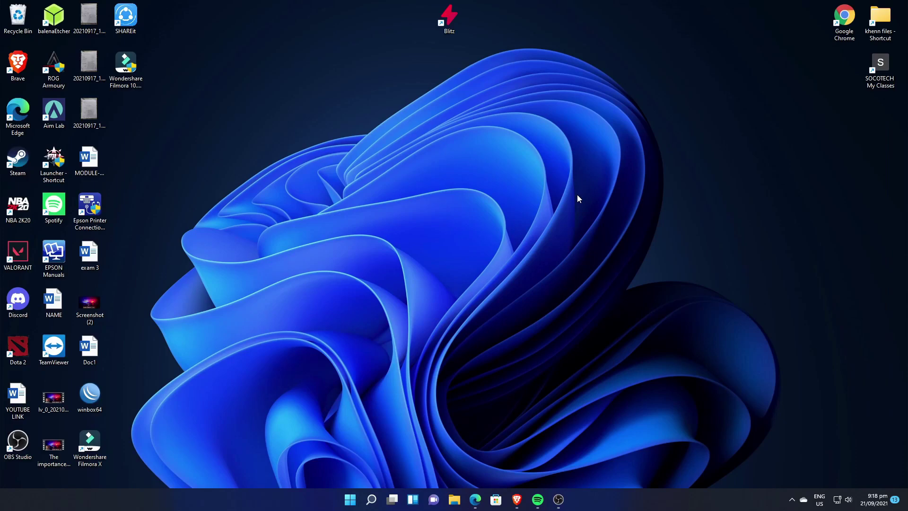
pyautogui.click(126, 68)
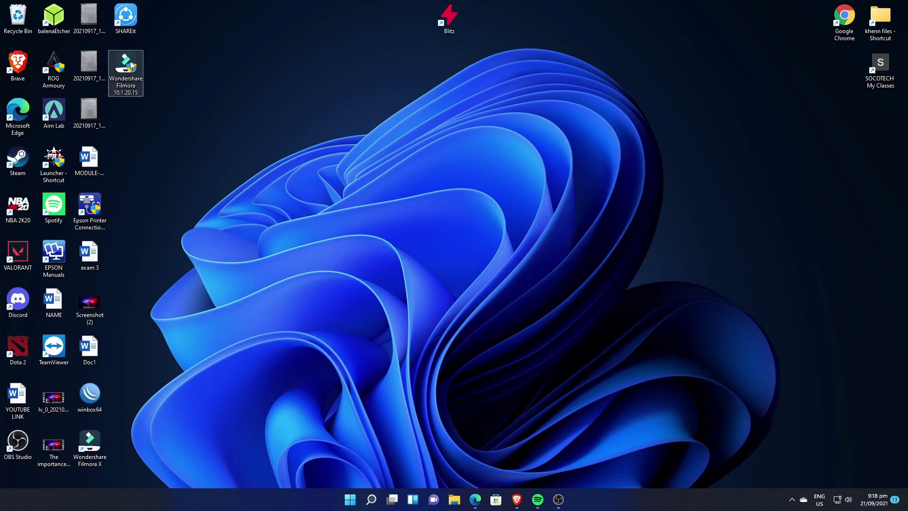
pyautogui.click(99, 441)
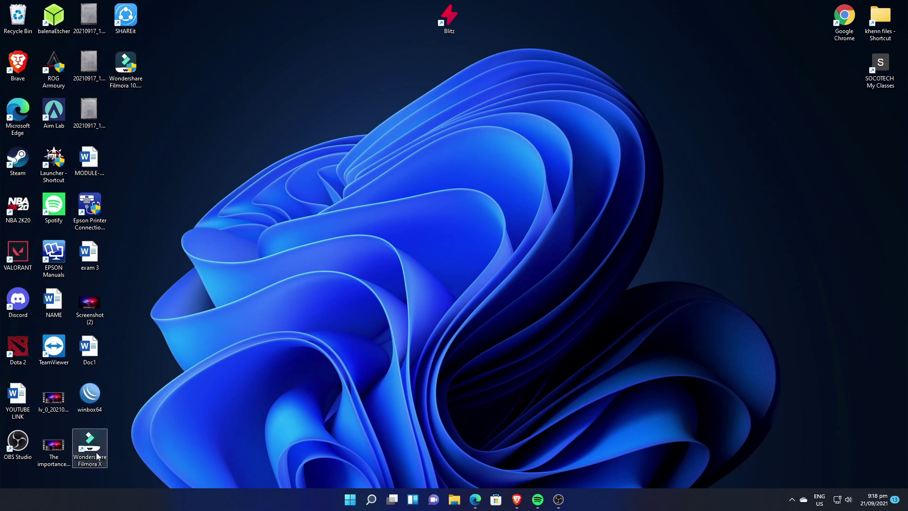
pyautogui.moveTo(125, 68); pyautogui.dragTo(884, 117)
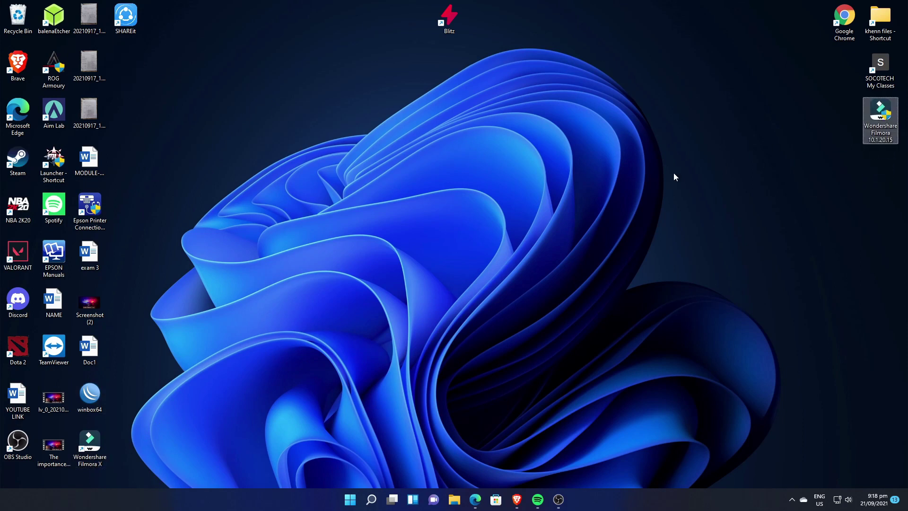
# - Try launching Filmora X from its desktop shortcut several times
pyautogui.doubleClick(97, 439)
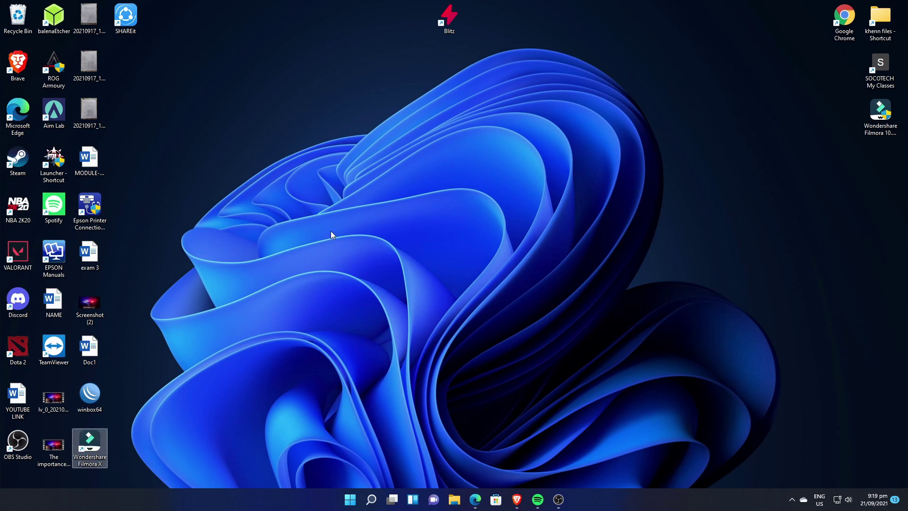
pyautogui.doubleClick(94, 444)
pyautogui.click(88, 434)
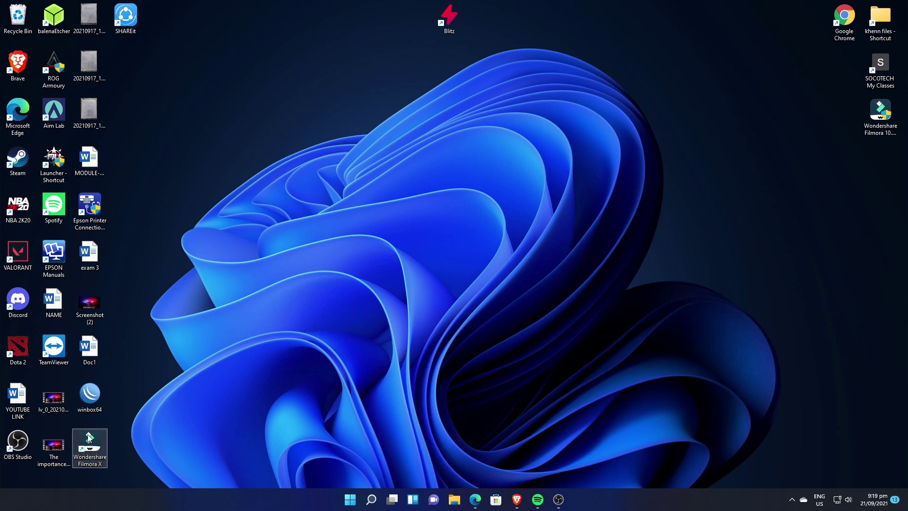
pyautogui.doubleClick(89, 438)
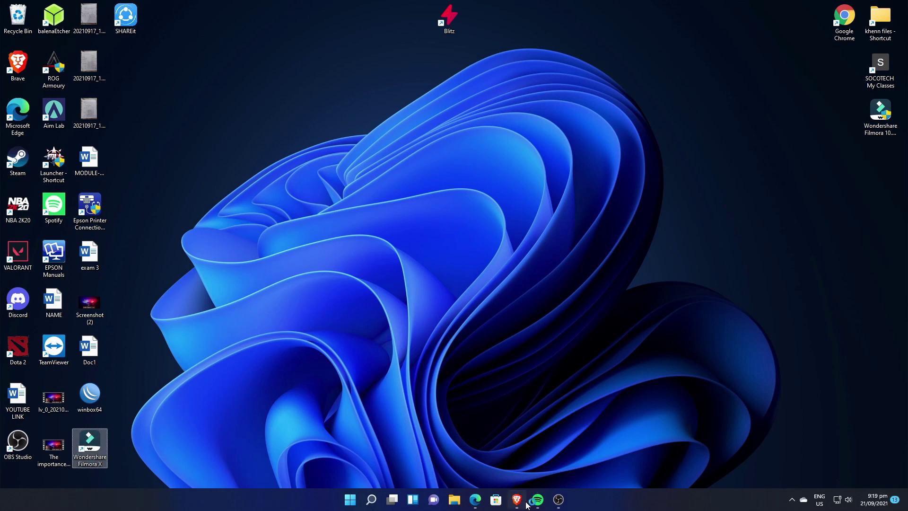
pyautogui.moveTo(516, 500)
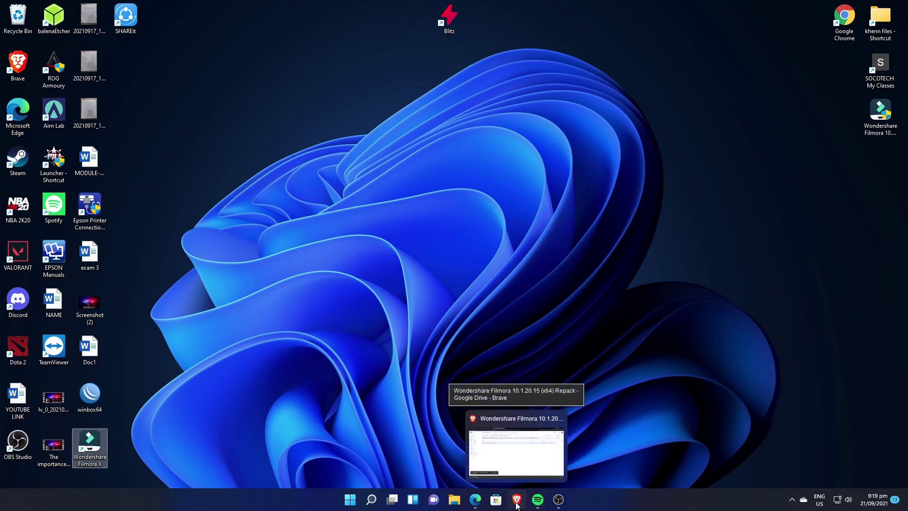
pyautogui.click(332, 244)
pyautogui.doubleClick(102, 438)
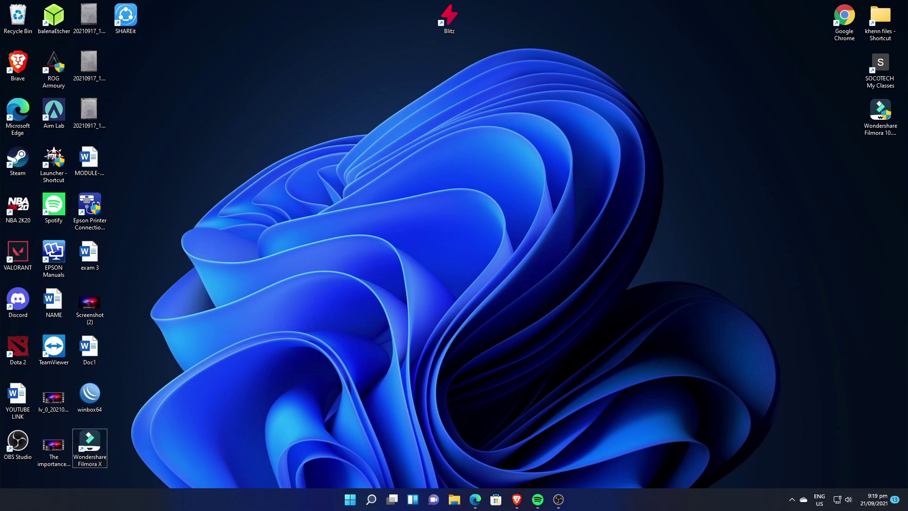
# - Check Control Panel's installed-programs list for Filmora X, then minimize the window
pyautogui.press('super')
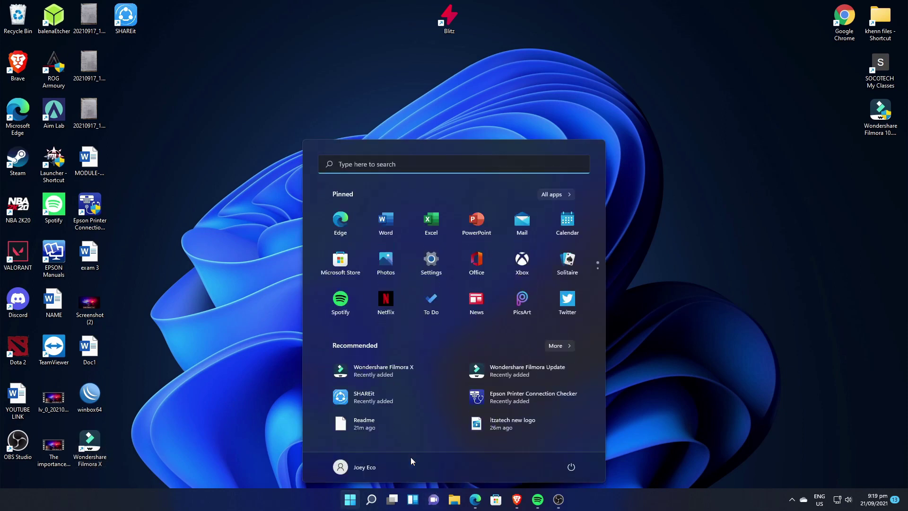
pyautogui.write('con')
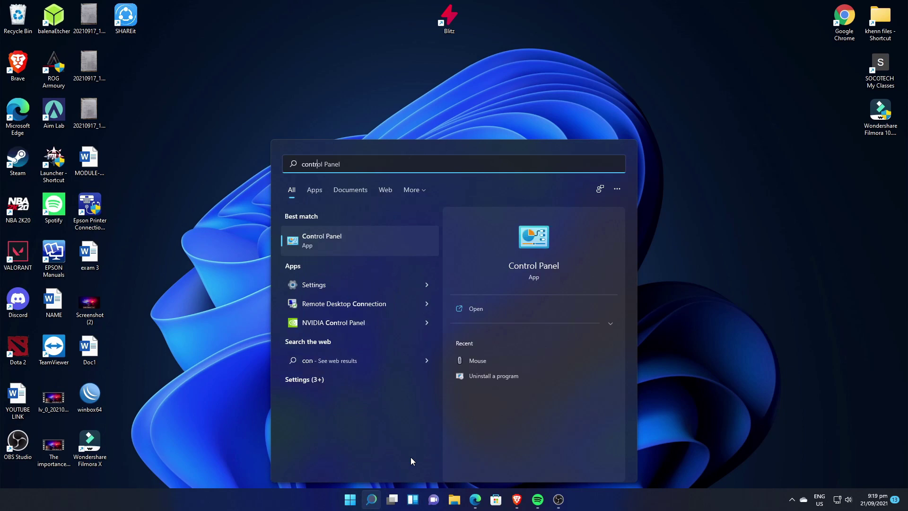
pyautogui.press('Return')
pyautogui.click(348, 183)
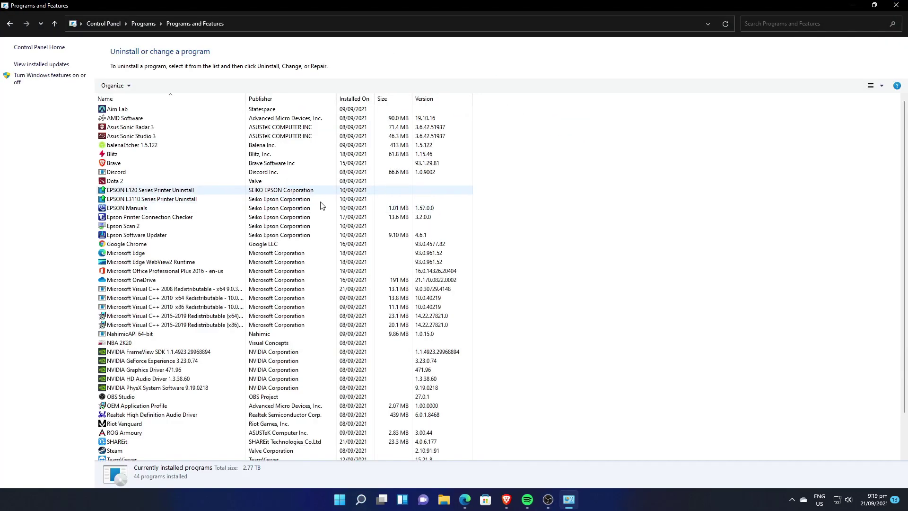
pyautogui.scroll(-2, 149, 383)
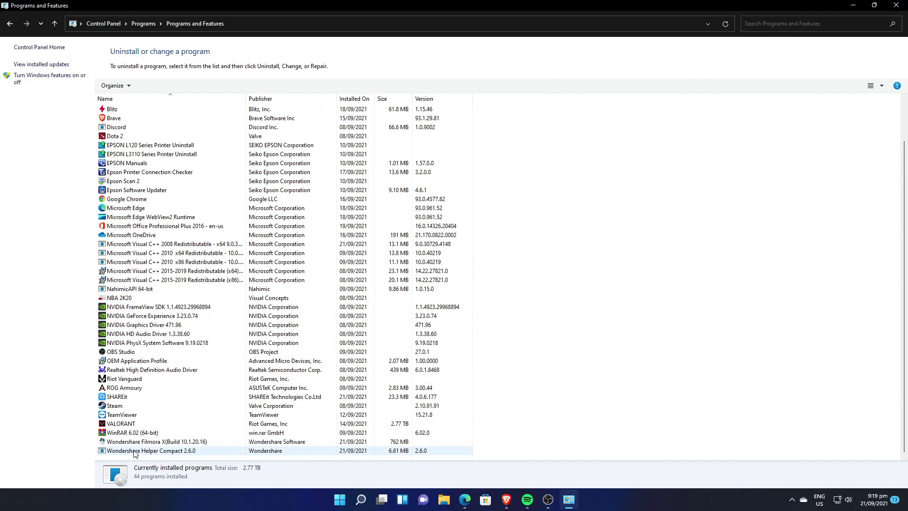
pyautogui.click(852, 6)
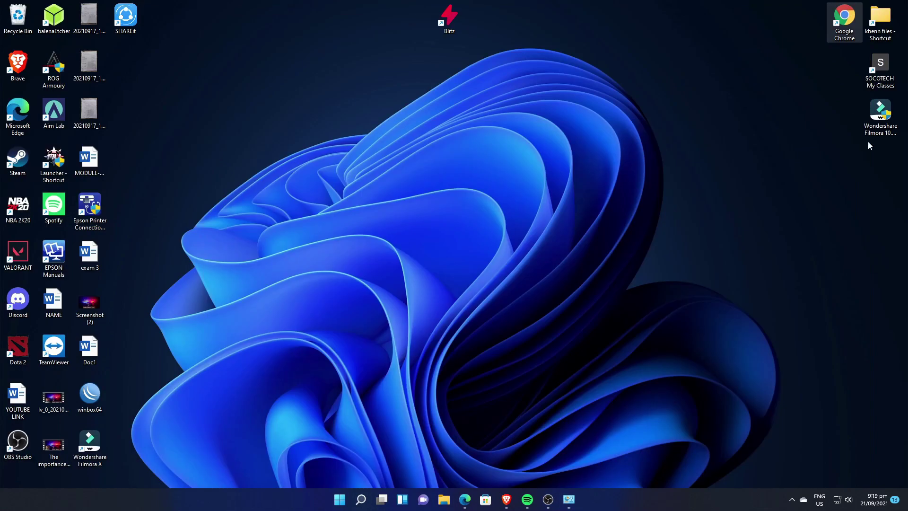
# - Run the Filmora 10.1.20.15 installer past SmartScreen as a standard install with default folders
pyautogui.doubleClick(881, 120)
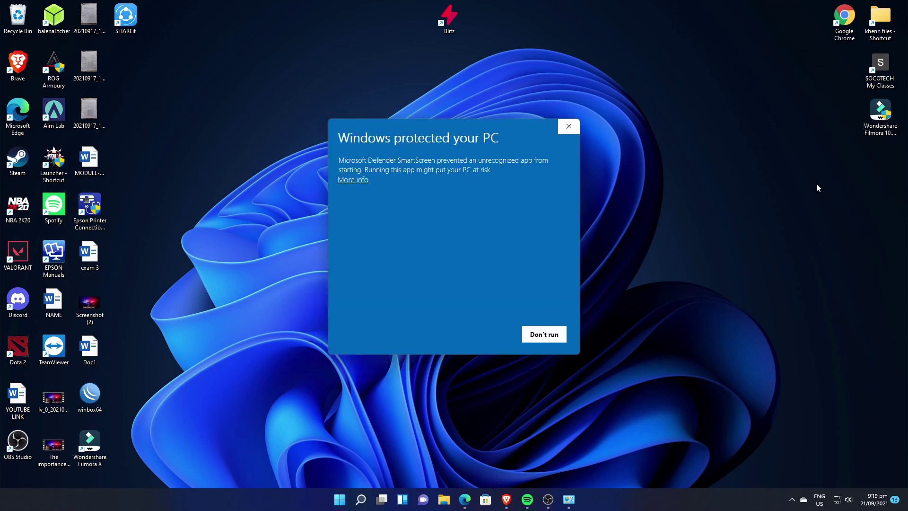
pyautogui.click(362, 180)
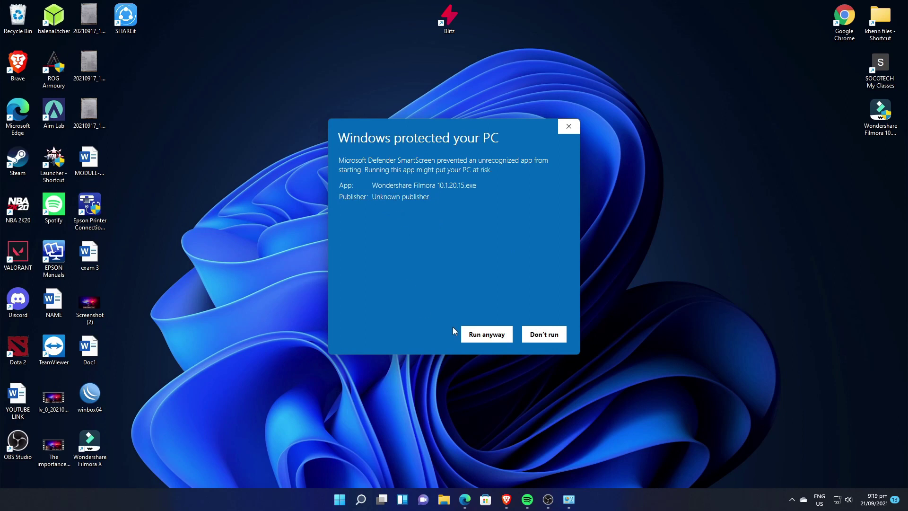
pyautogui.click(480, 332)
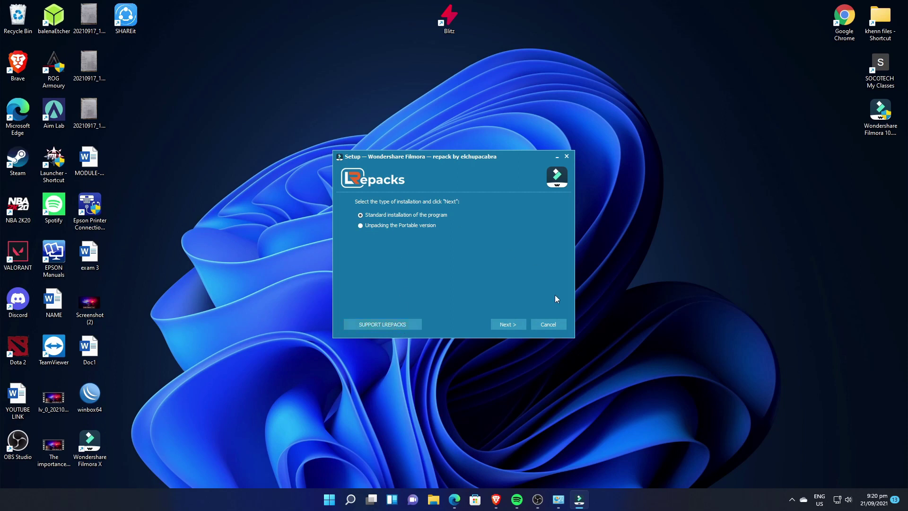
pyautogui.click(499, 325)
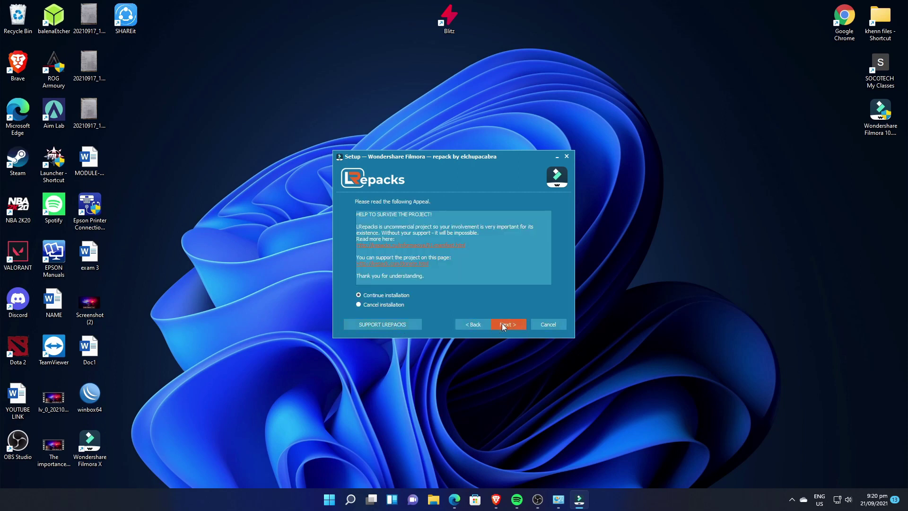
pyautogui.click(502, 326)
pyautogui.click(504, 325)
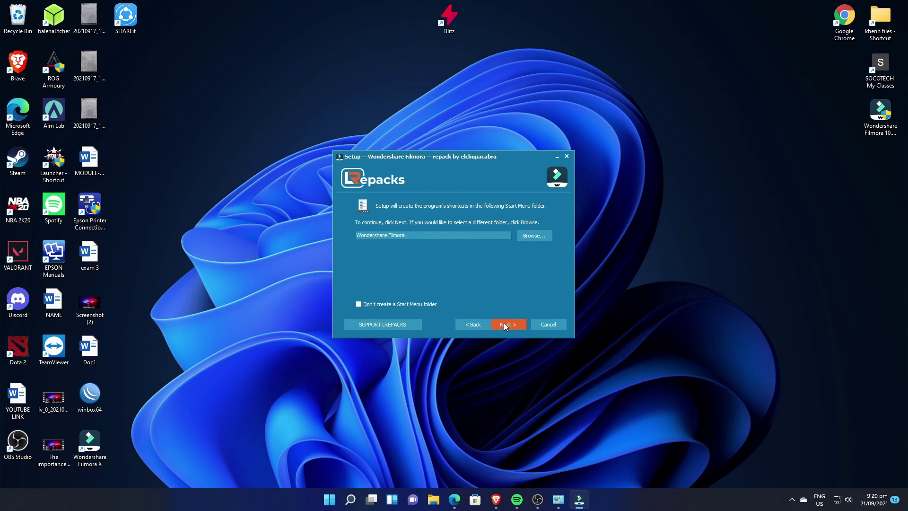
pyautogui.click(505, 326)
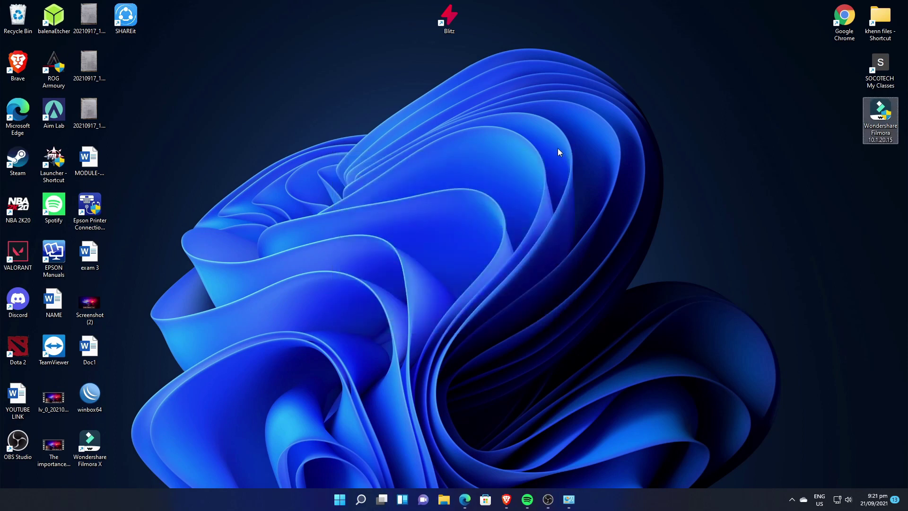
# - Launch Filmora X, import 'itzatech new logo', and drag it to the timeline start
pyautogui.doubleClick(92, 445)
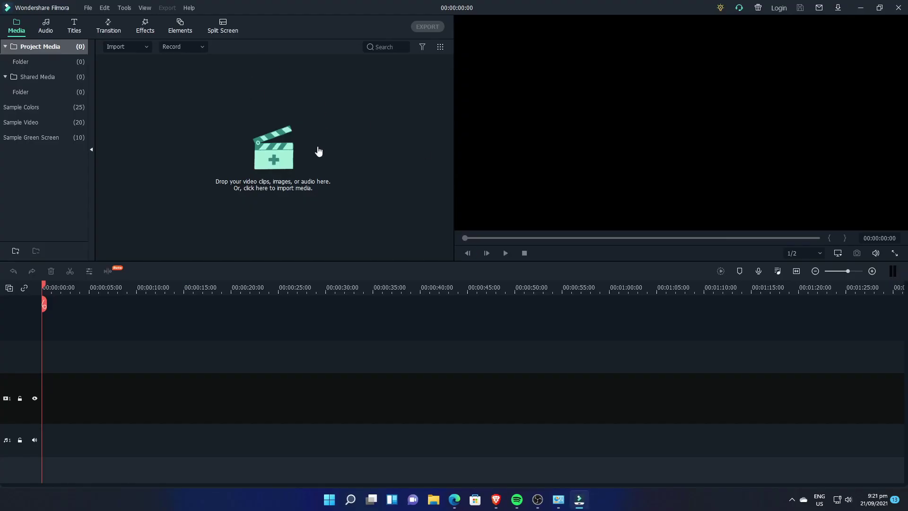
pyautogui.click(277, 151)
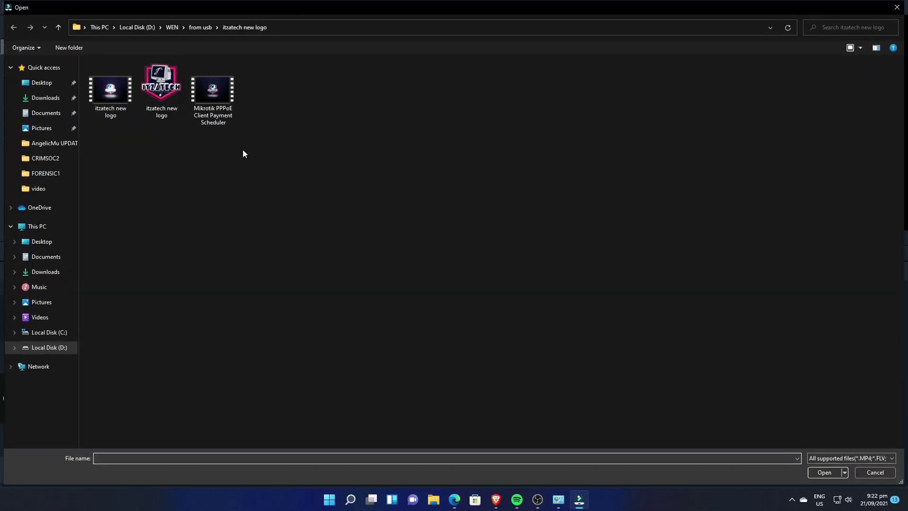
pyautogui.doubleClick(112, 97)
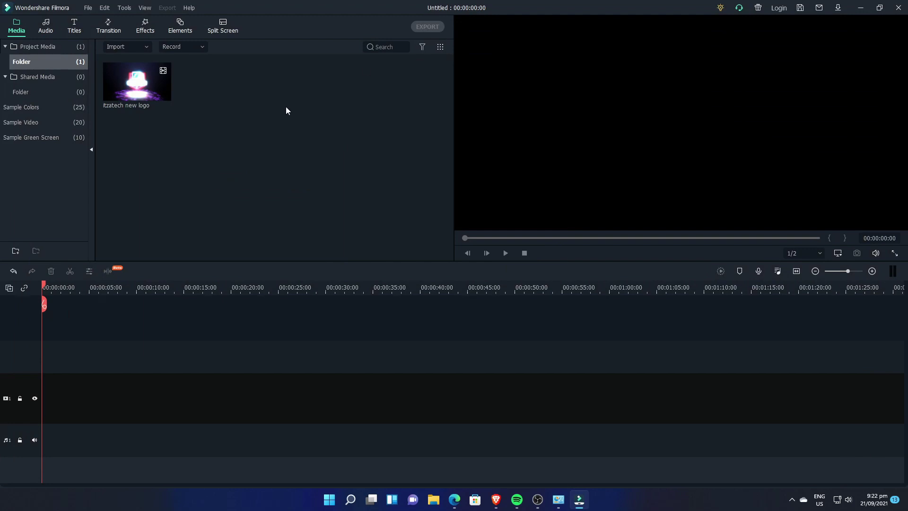
pyautogui.moveTo(137, 82); pyautogui.dragTo(50, 422)
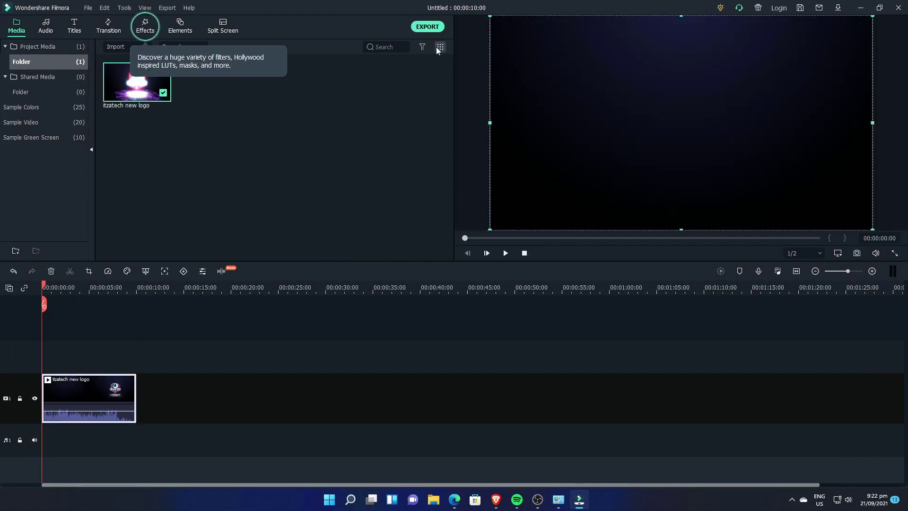
# - Export the timeline locally as MP4 named 'My Video' and close the completion window
pyautogui.click(429, 27)
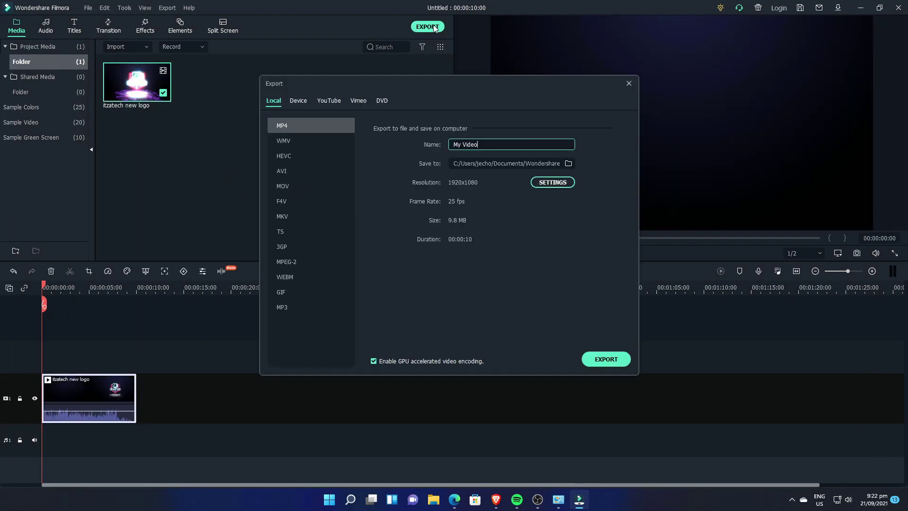
pyautogui.click(596, 365)
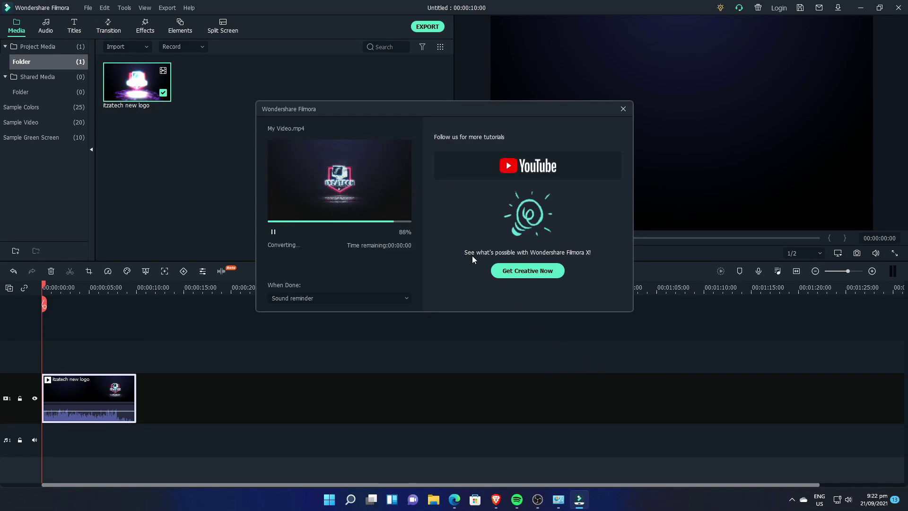
pyautogui.click(383, 299)
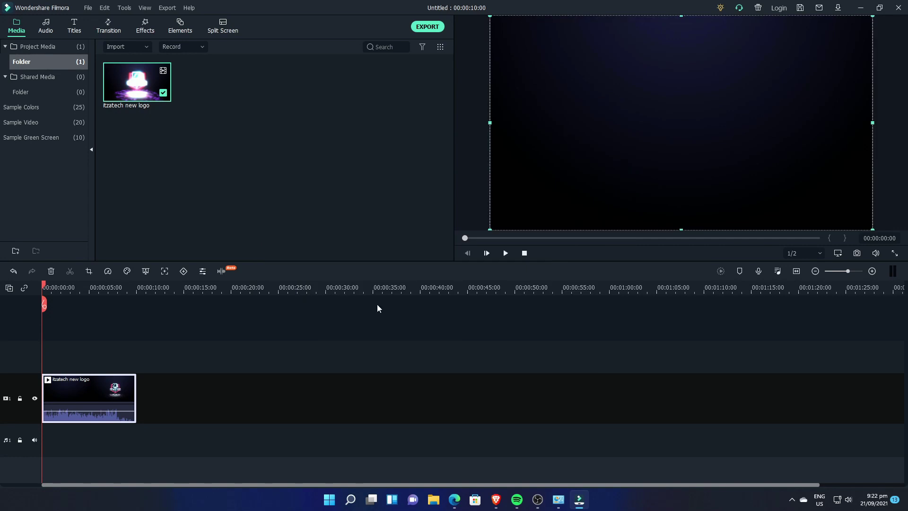
# - Select the exported 'My Video' file in Filmora's Output folder
pyautogui.click(112, 100)
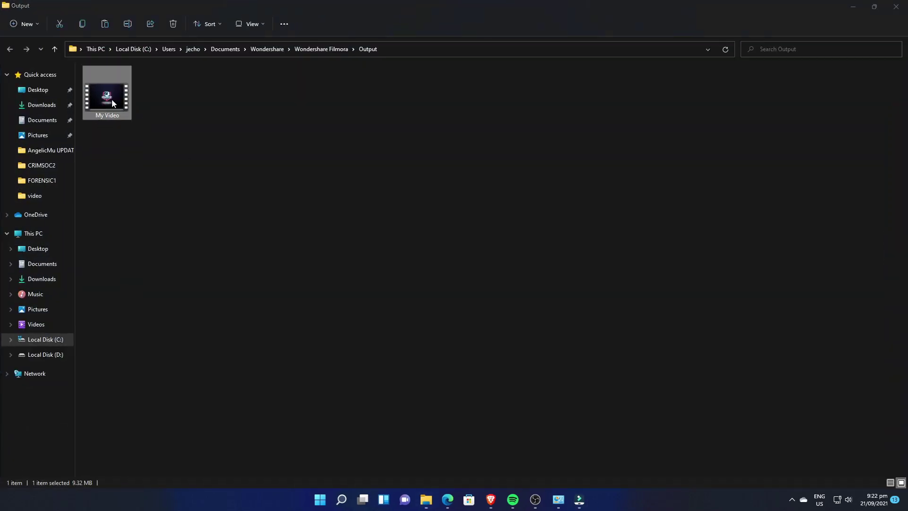